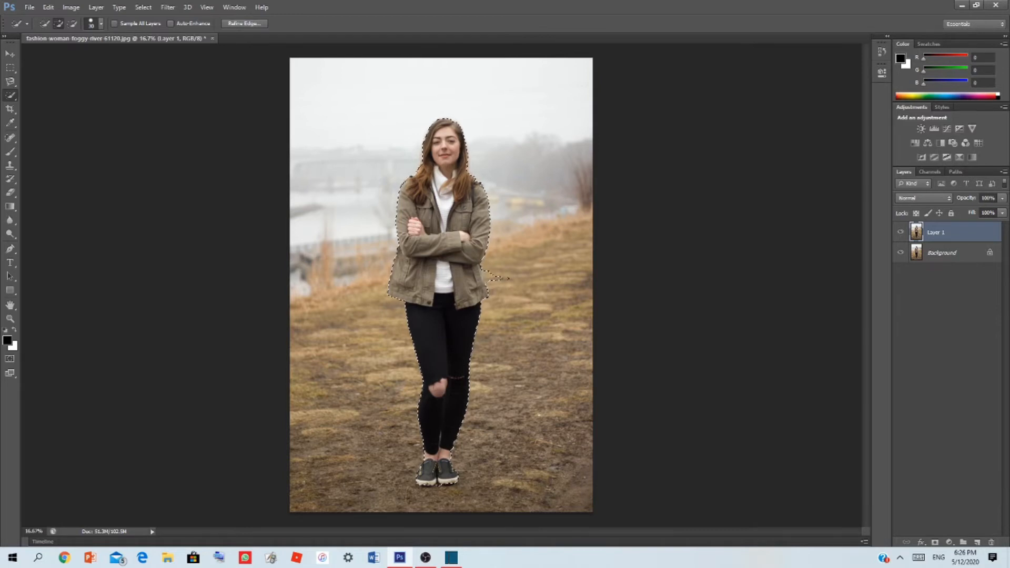
# Subtract the stray patch beside the jacket from the selection and add a layer mask of the woman to Layer 1
pyautogui.press('alt')
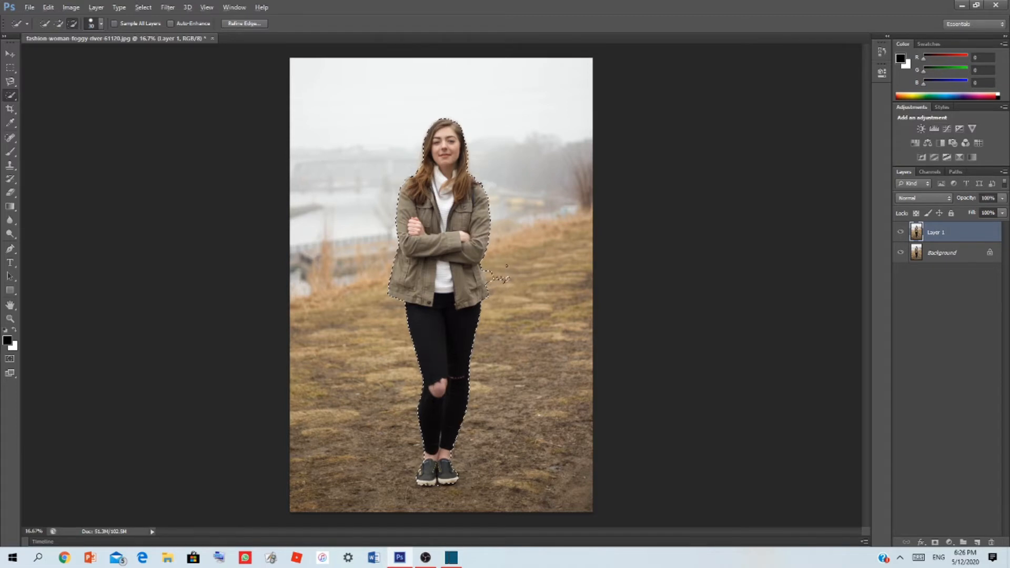
pyautogui.scroll(3, 492, 319)
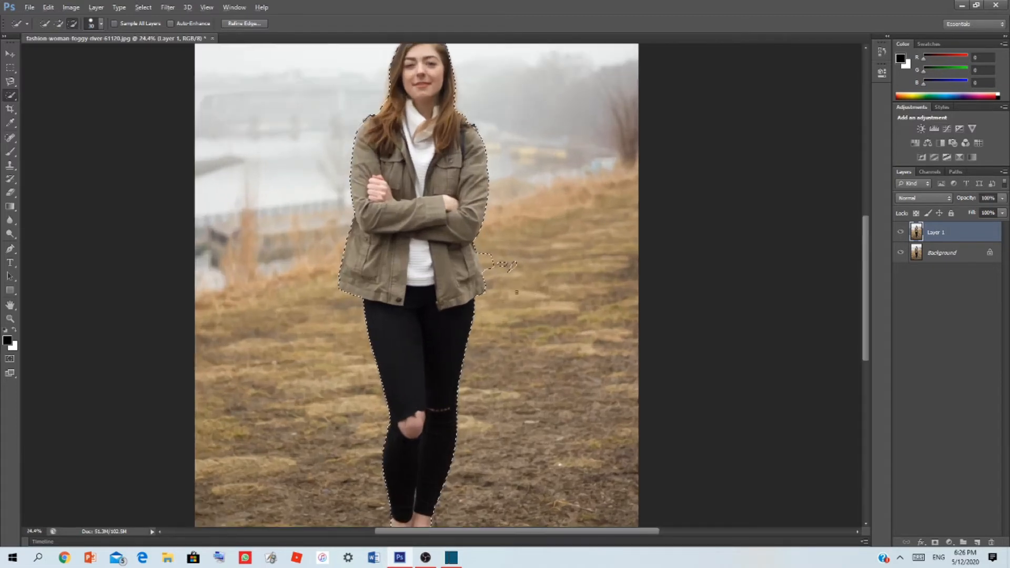
pyautogui.press('alt')
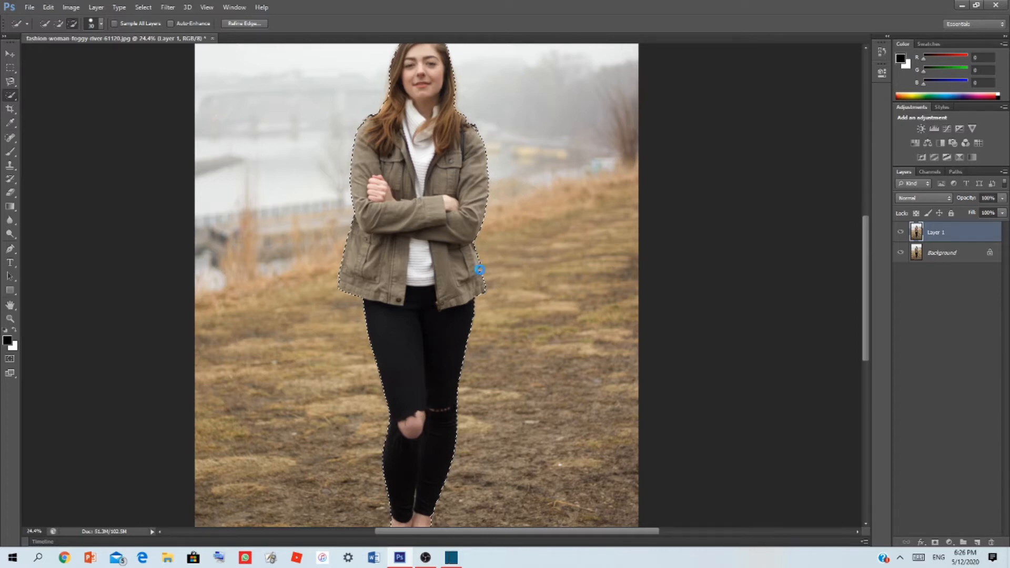
pyautogui.scroll(-3, 479, 269)
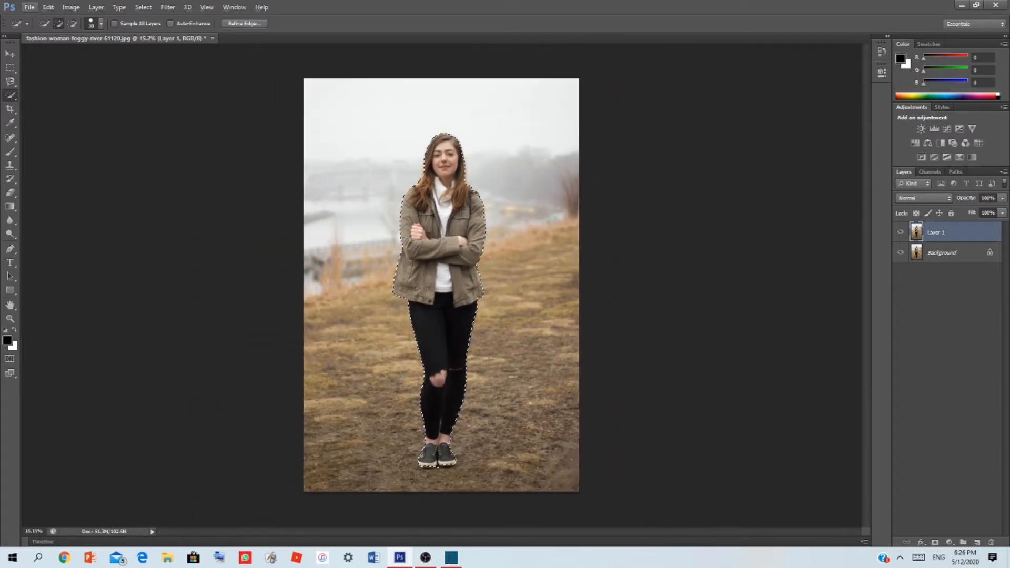
pyautogui.press('alt')
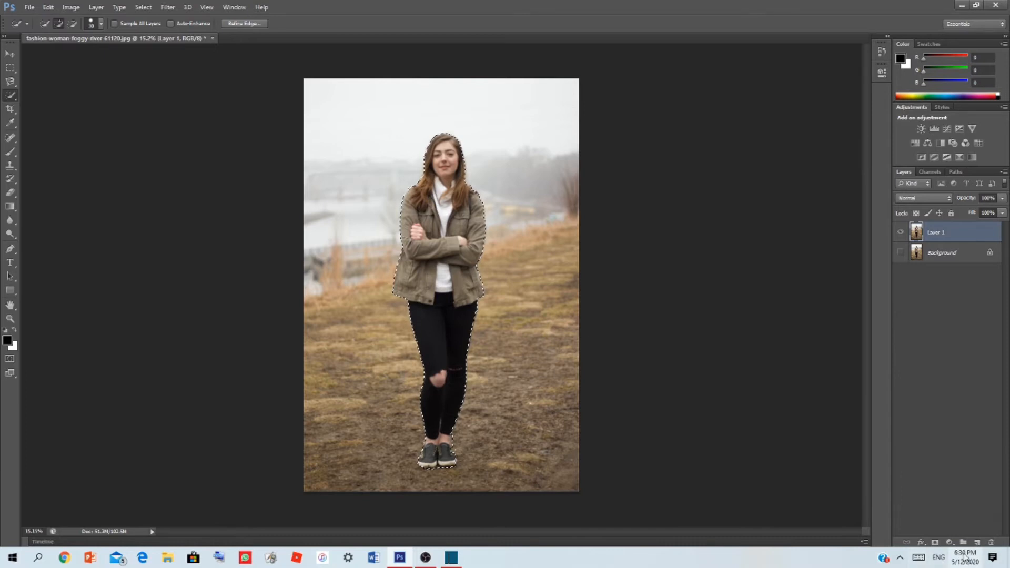
pyautogui.click(935, 542)
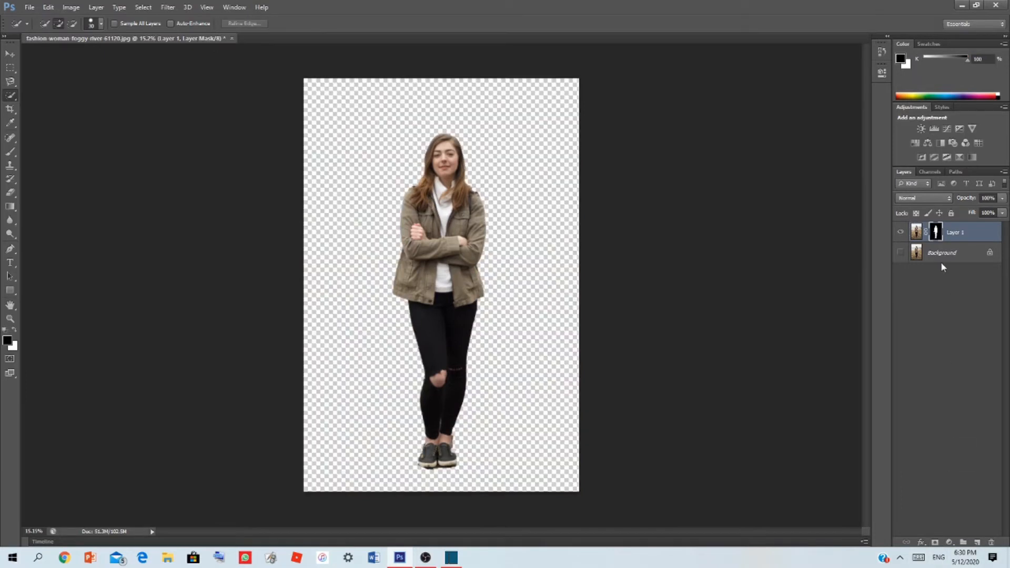
# Apply the Poster Edges filter to Layer 1's image with edge thickness 0, edge intensity 0 and posterization 2
pyautogui.click(960, 232)
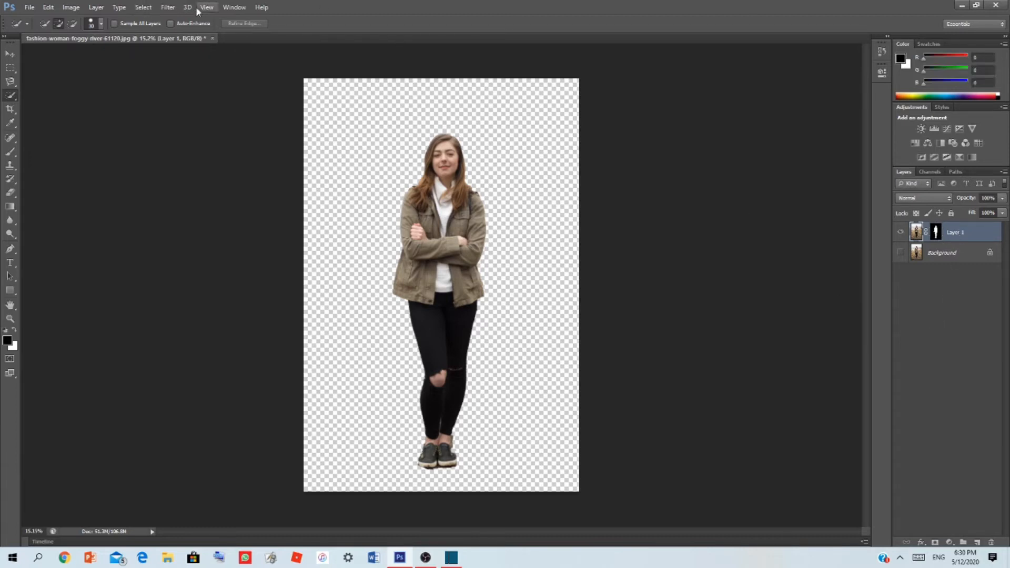
pyautogui.click(167, 7)
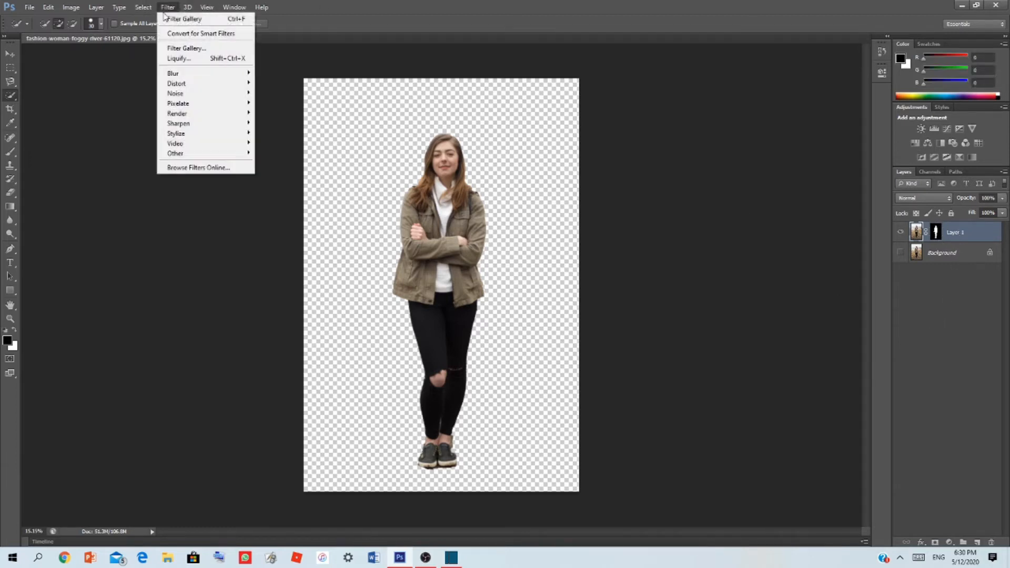
pyautogui.click(204, 48)
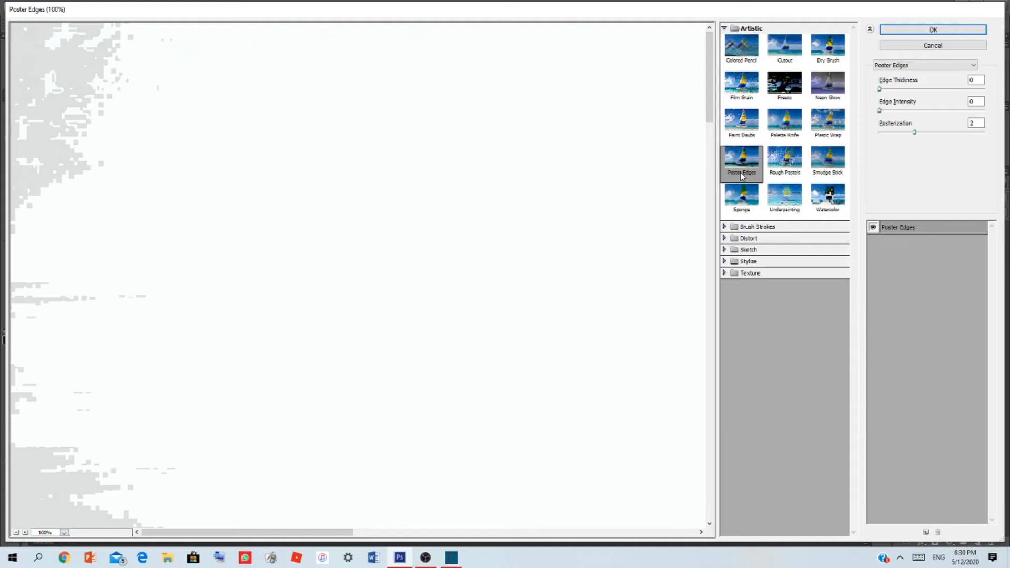
pyautogui.click(878, 89)
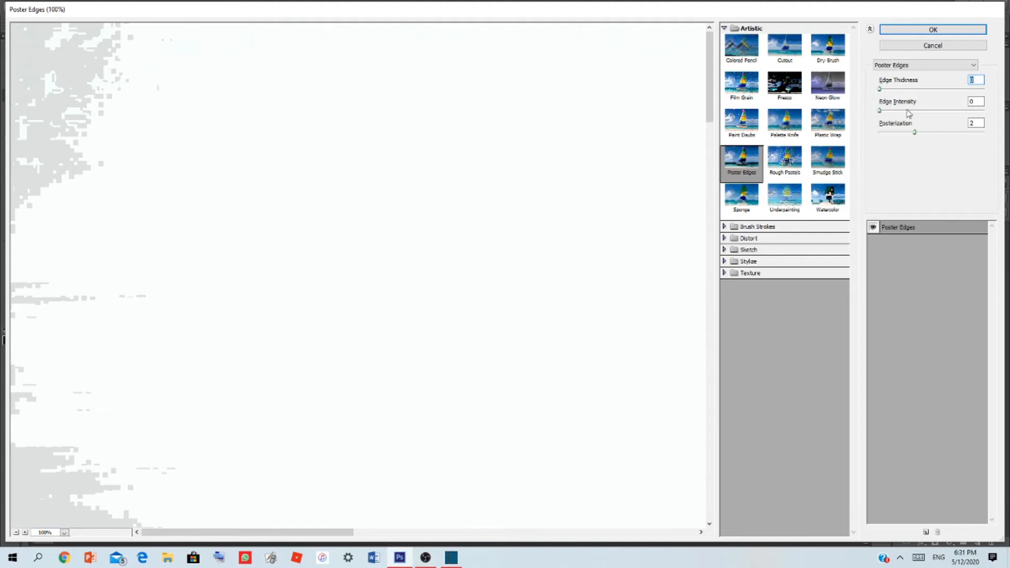
pyautogui.click(879, 110)
pyautogui.click(900, 47)
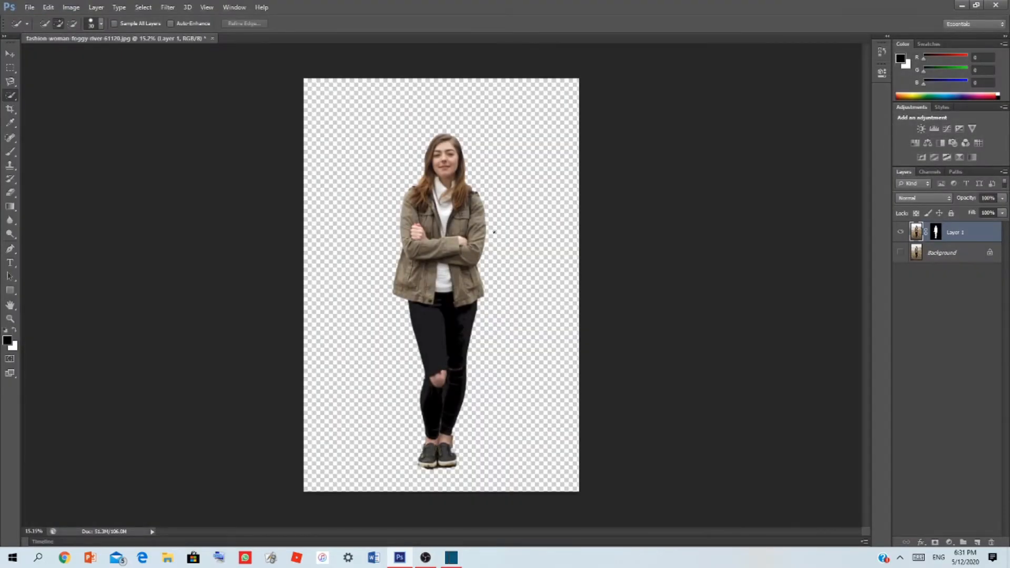
pyautogui.scroll(9, 446, 154)
pyautogui.scroll(-4, 441, 150)
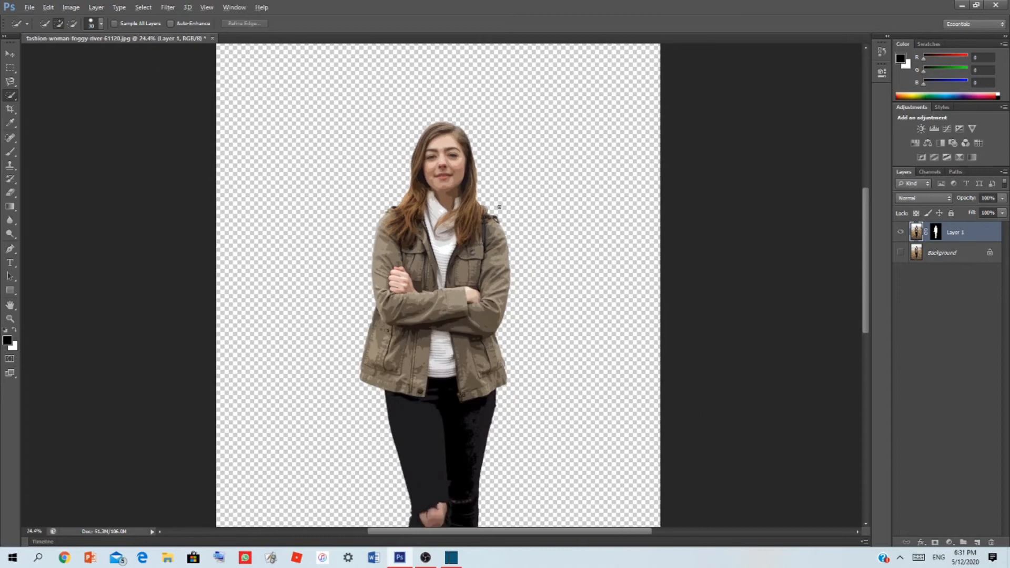
pyautogui.scroll(-4, 499, 207)
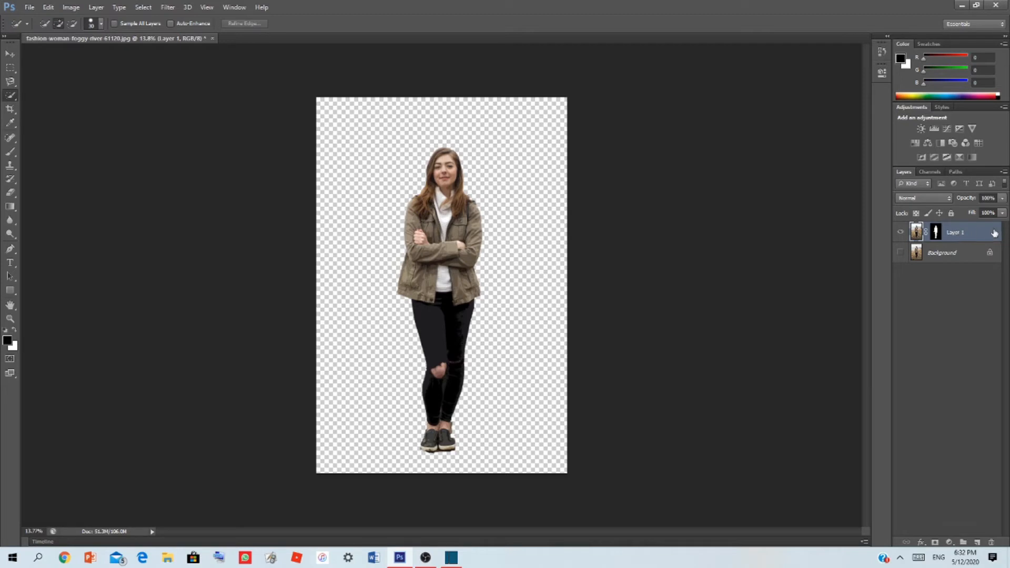
# Sharpen Layer 1 with Unsharp Mask at amount 90%, radius 5.0 pixels and threshold 10 levels
pyautogui.click(169, 8)
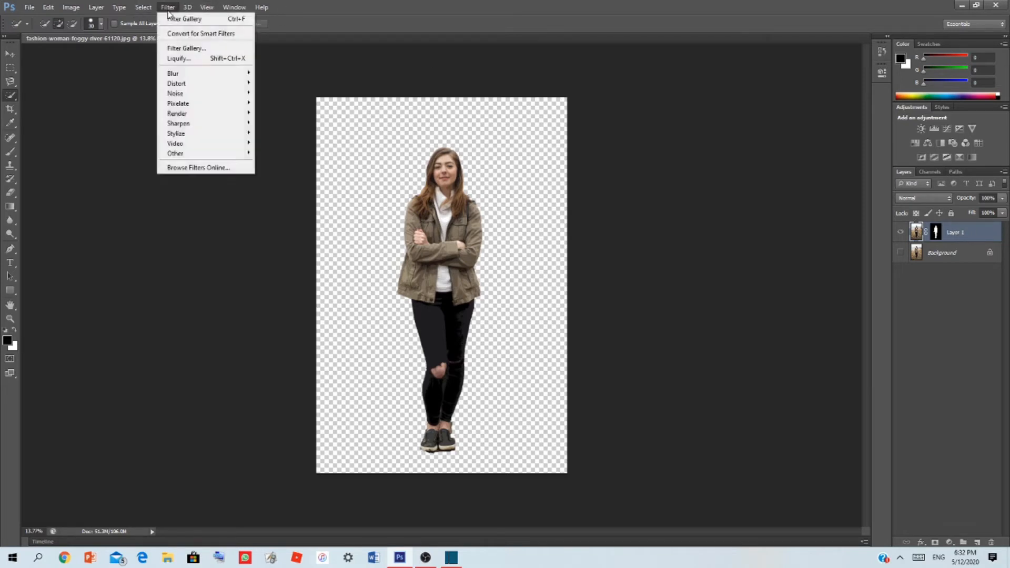
pyautogui.moveTo(215, 125)
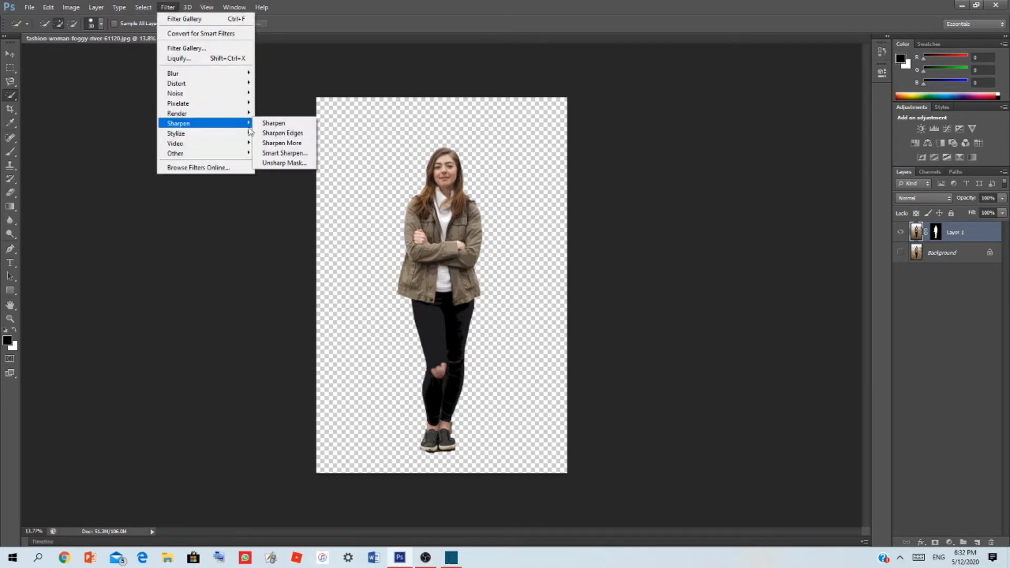
pyautogui.click(301, 163)
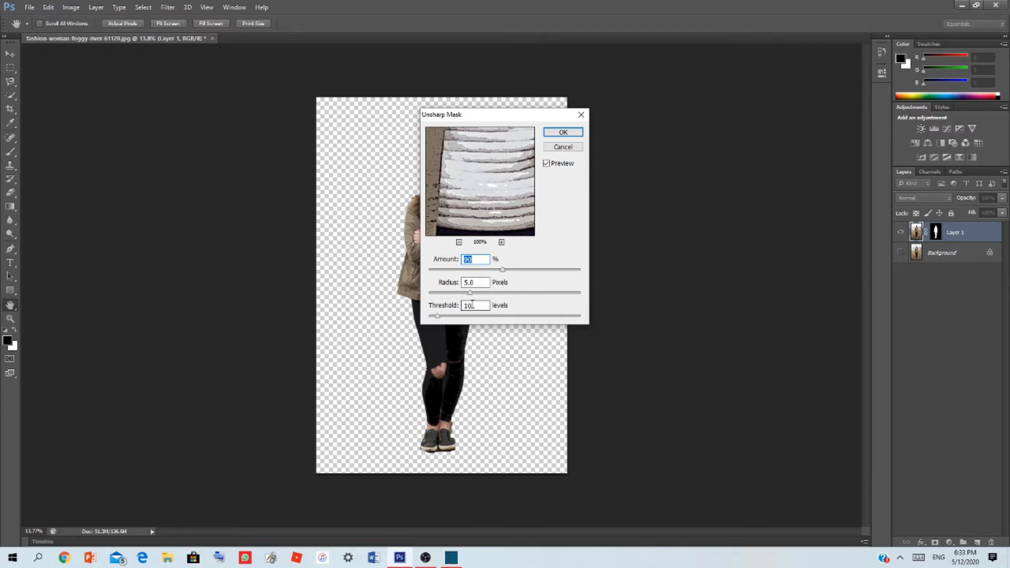
pyautogui.click(563, 132)
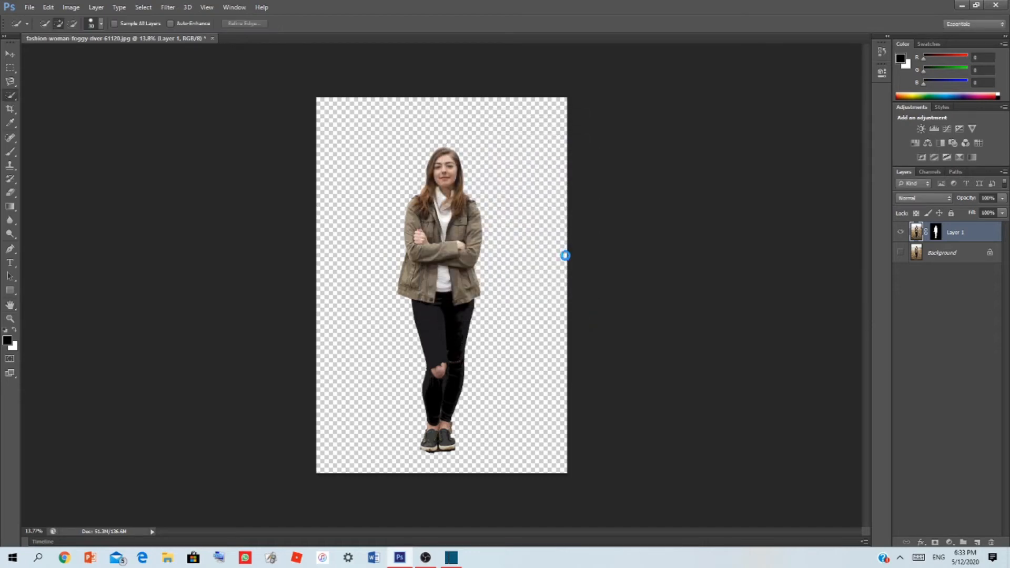
# Add a white Solid Color fill layer and place it directly below Layer 1
pyautogui.click(949, 543)
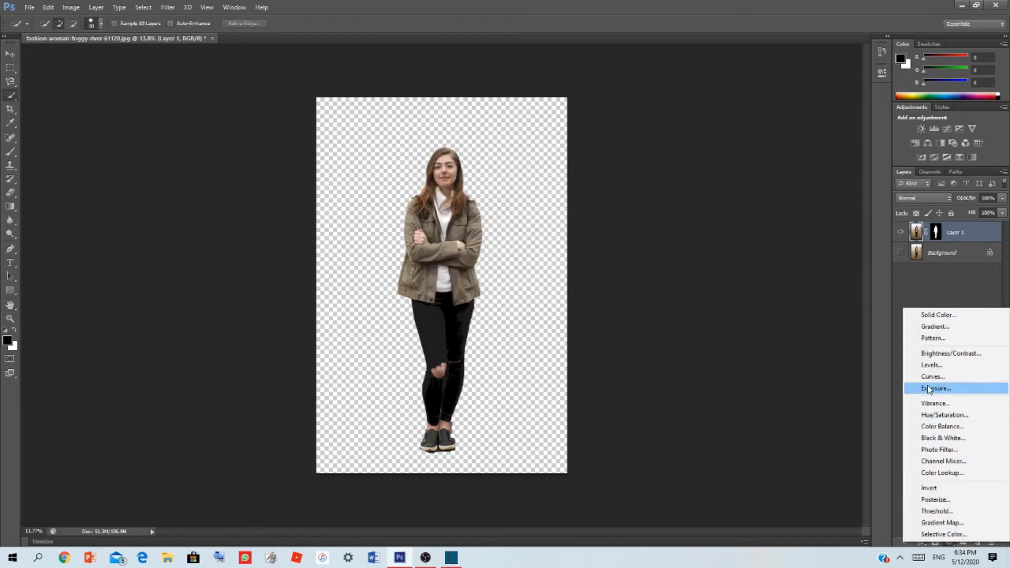
pyautogui.click(947, 316)
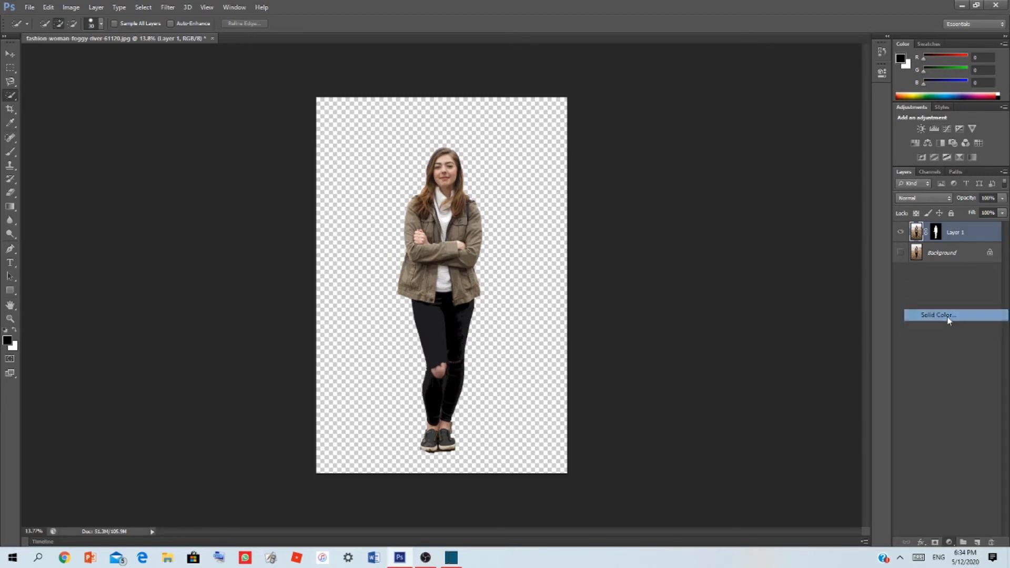
pyautogui.moveTo(379, 152); pyautogui.dragTo(337, 126)
pyautogui.click(595, 148)
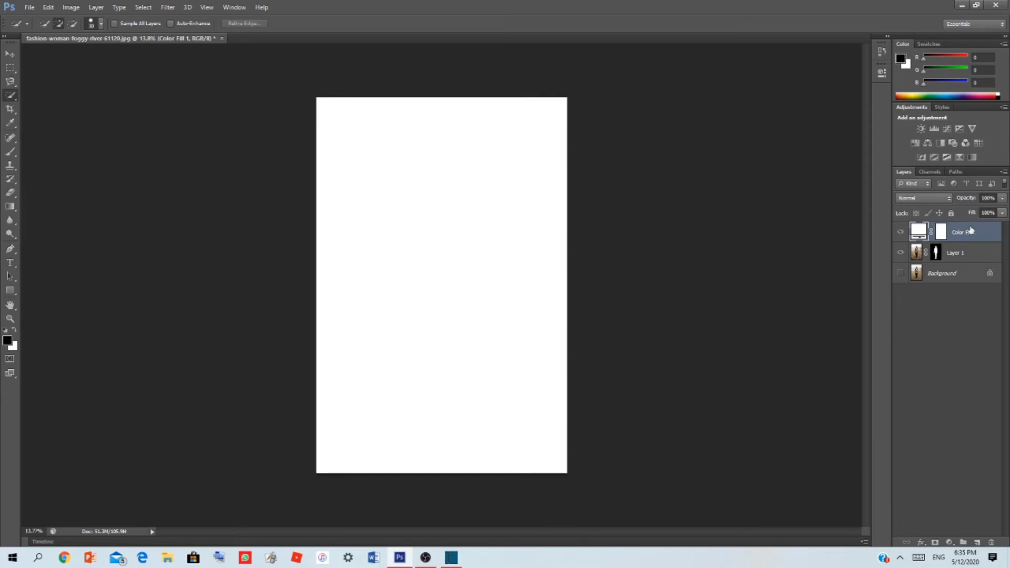
pyautogui.moveTo(963, 230); pyautogui.dragTo(965, 261)
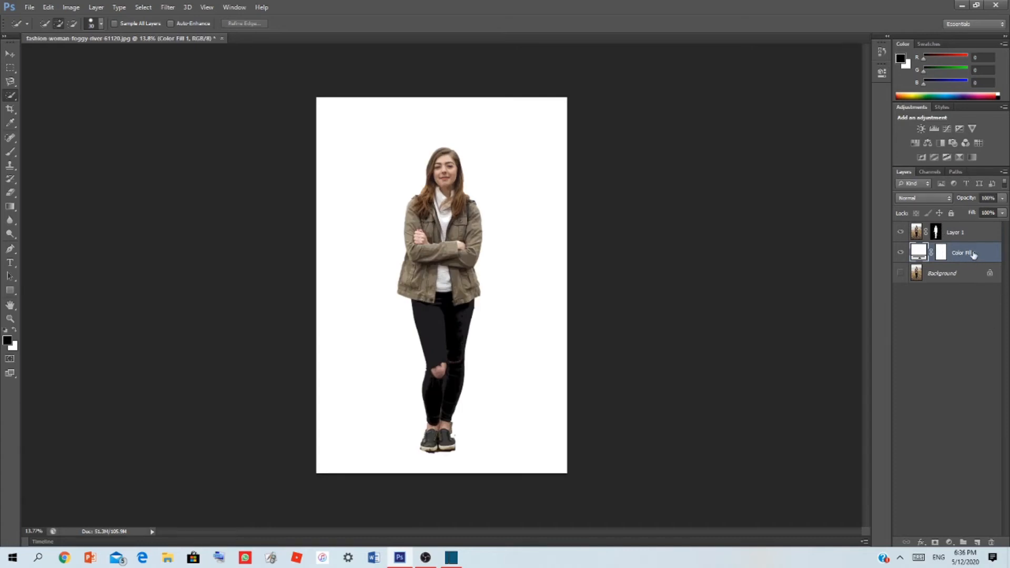
# Duplicate the masked Layer 1 twice
pyautogui.click(962, 232)
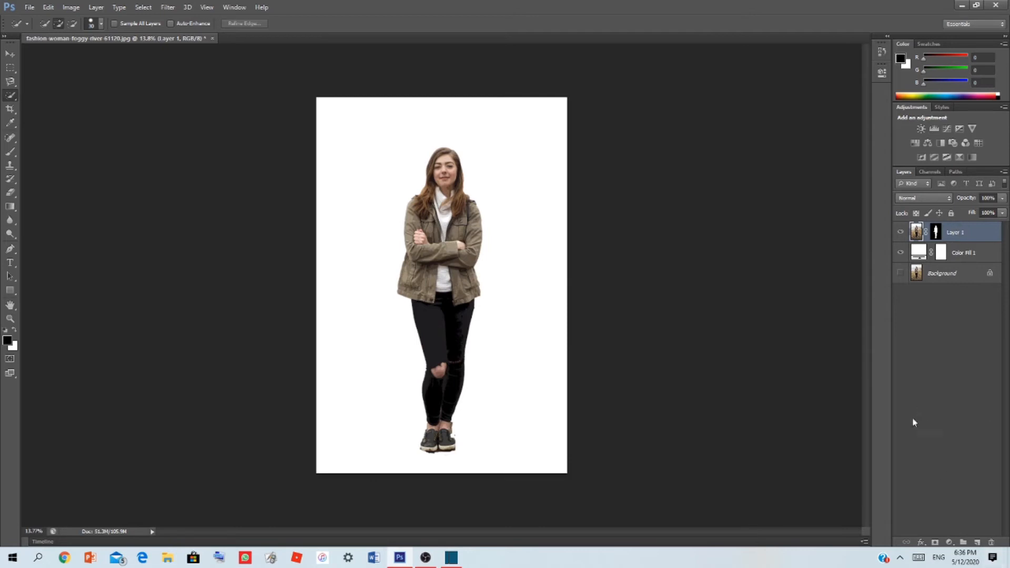
pyautogui.hotkey('ctrl', 'j')
pyautogui.hotkey('ctrl', 'j')
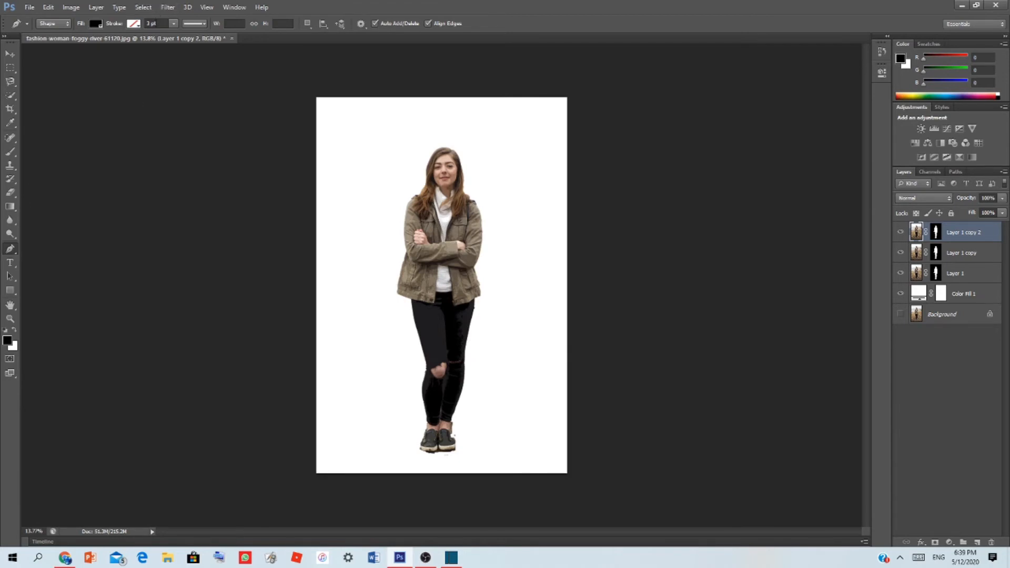
# Set the Pen tool's shape fill to yellow with hex value ffff29
pyautogui.click(134, 23)
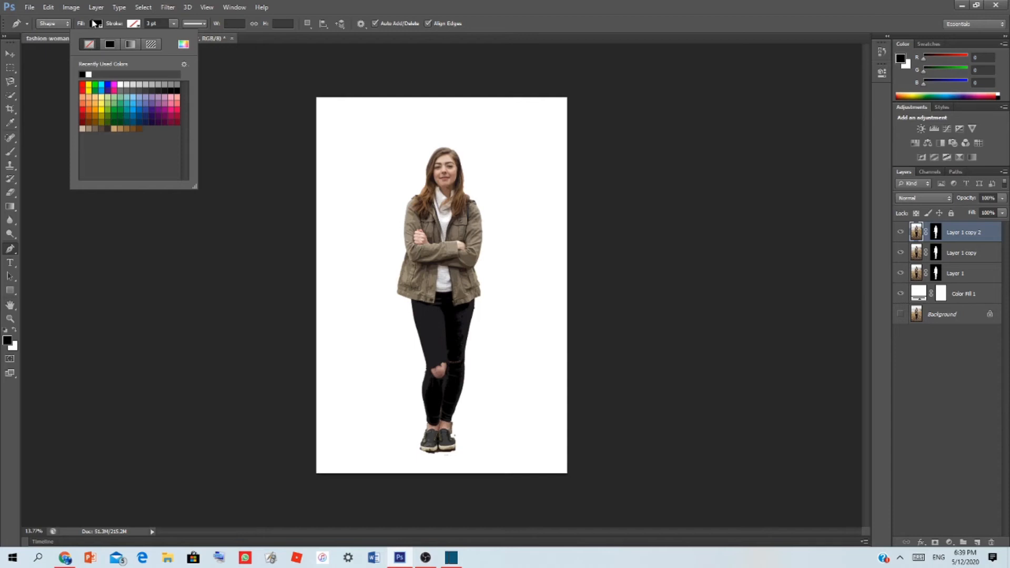
pyautogui.click(95, 24)
pyautogui.click(147, 44)
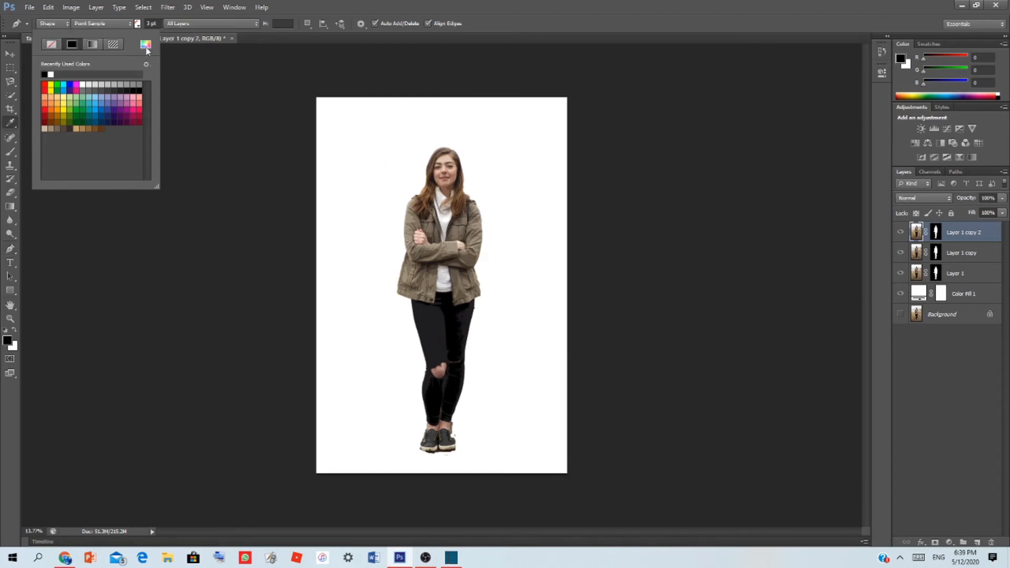
pyautogui.click(576, 294)
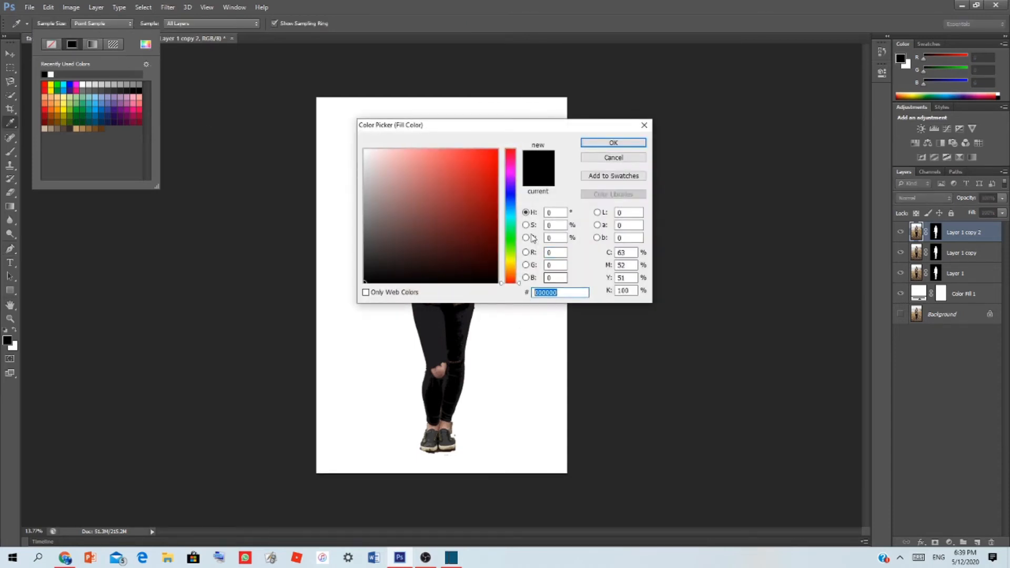
pyautogui.write('ffff29')
pyautogui.click(606, 141)
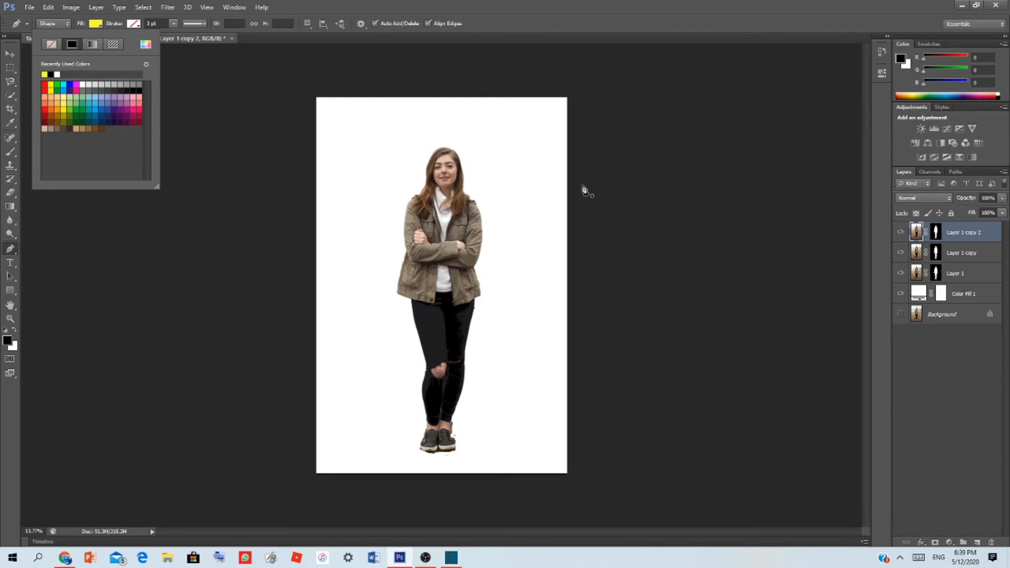
# Draw a yellow shape with a wavy upper edge covering the canvas from chin height down, and move it below Layer 1
pyautogui.click(583, 187)
pyautogui.moveTo(539, 185); pyautogui.dragTo(488, 173)
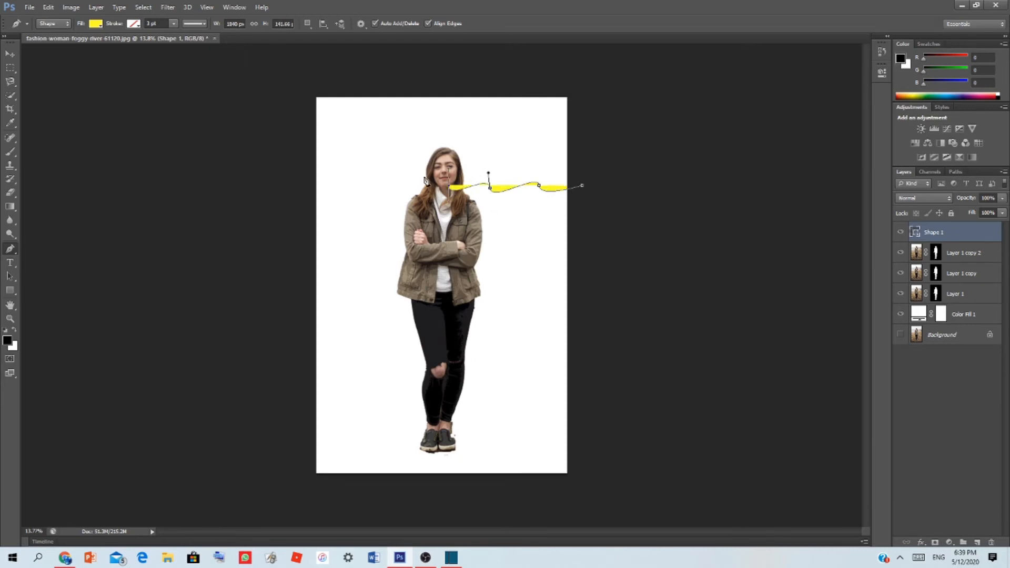
pyautogui.moveTo(409, 185); pyautogui.dragTo(408, 162)
pyautogui.moveTo(355, 182)
pyautogui.mouseDown()
pyautogui.moveTo(356, 160)
pyautogui.moveTo(318, 192)
pyautogui.moveTo(320, 202)
pyautogui.moveTo(300, 176)
pyautogui.moveTo(309, 331)
pyautogui.moveTo(295, 496)
pyautogui.moveTo(613, 492)
pyautogui.moveTo(584, 187)
pyautogui.mouseUp()
pyautogui.click(582, 185)
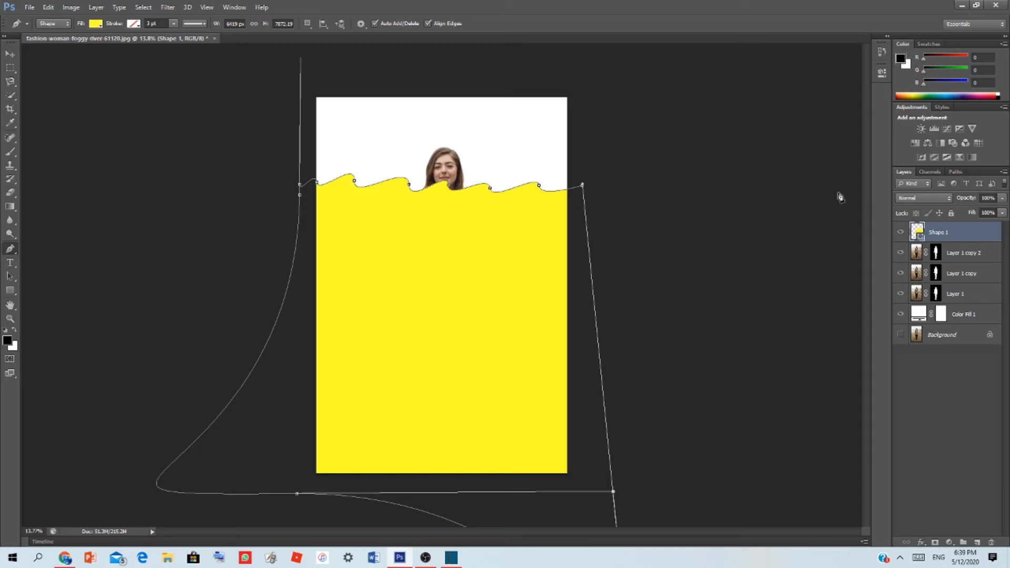
pyautogui.moveTo(932, 225); pyautogui.dragTo(969, 335)
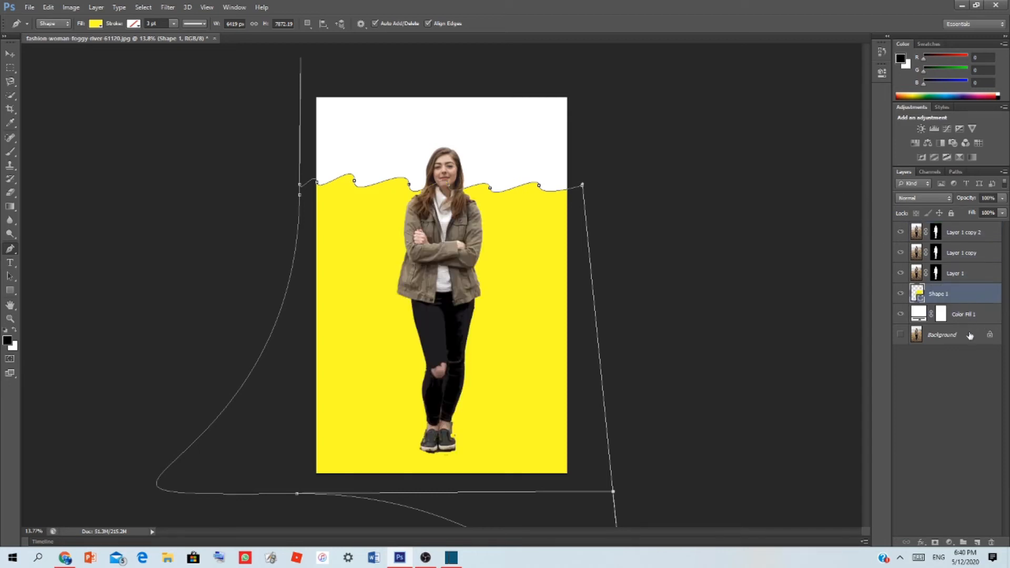
# Convert Layer 1, Shape 1 and Color Fill 1 into one smart object and duplicate the combined layer twice
pyautogui.click(963, 274)
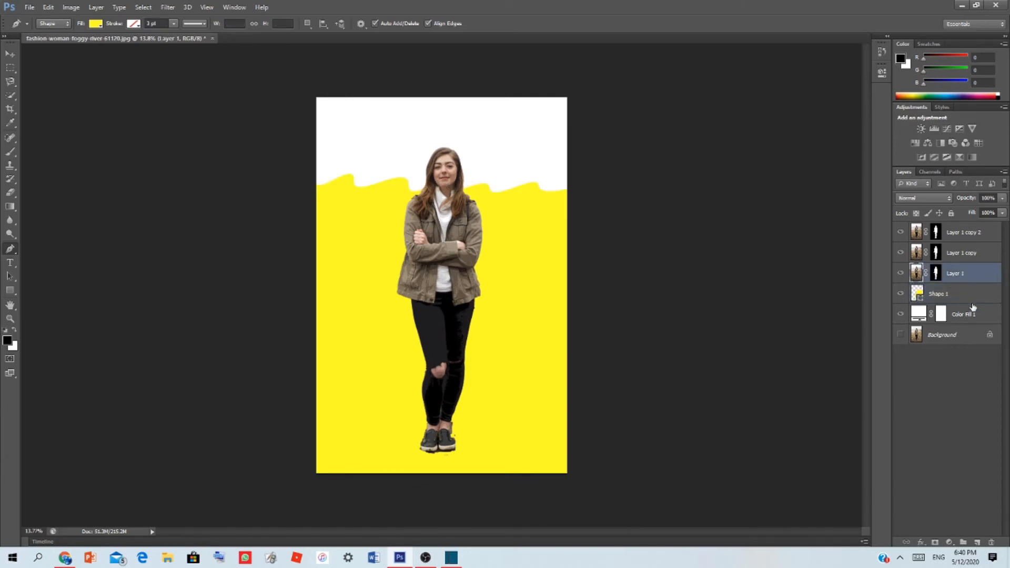
pyautogui.keyDown('shift'); pyautogui.click(970, 293); pyautogui.keyUp('shift')
pyautogui.keyDown('shift'); pyautogui.click(973, 313); pyautogui.keyUp('shift')
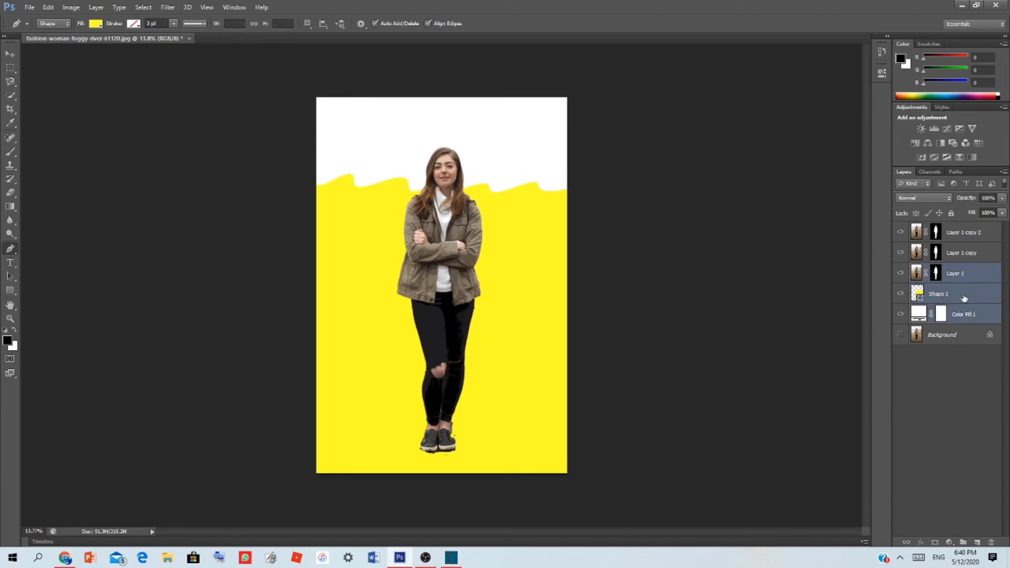
pyautogui.rightClick(952, 298)
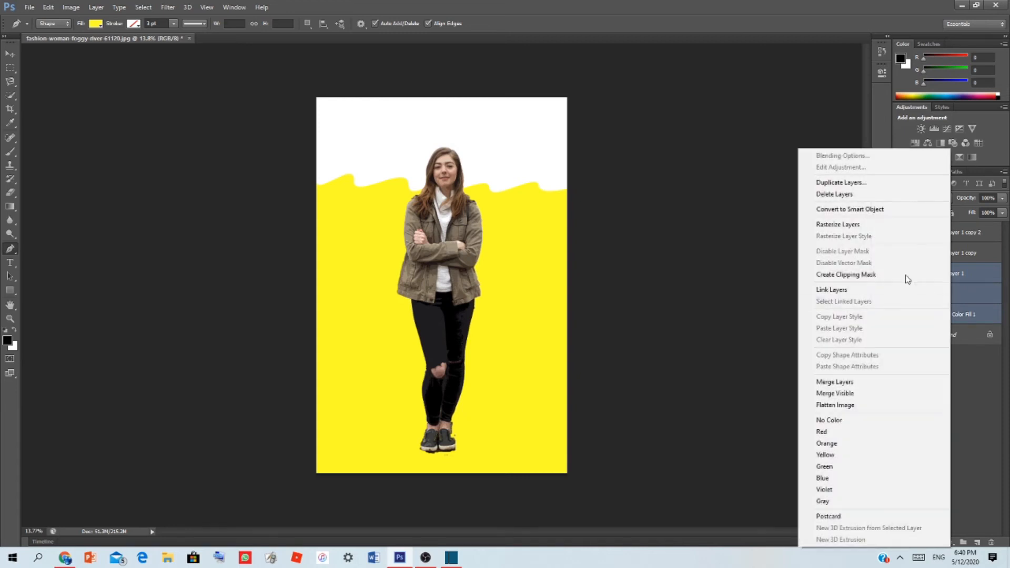
pyautogui.click(859, 210)
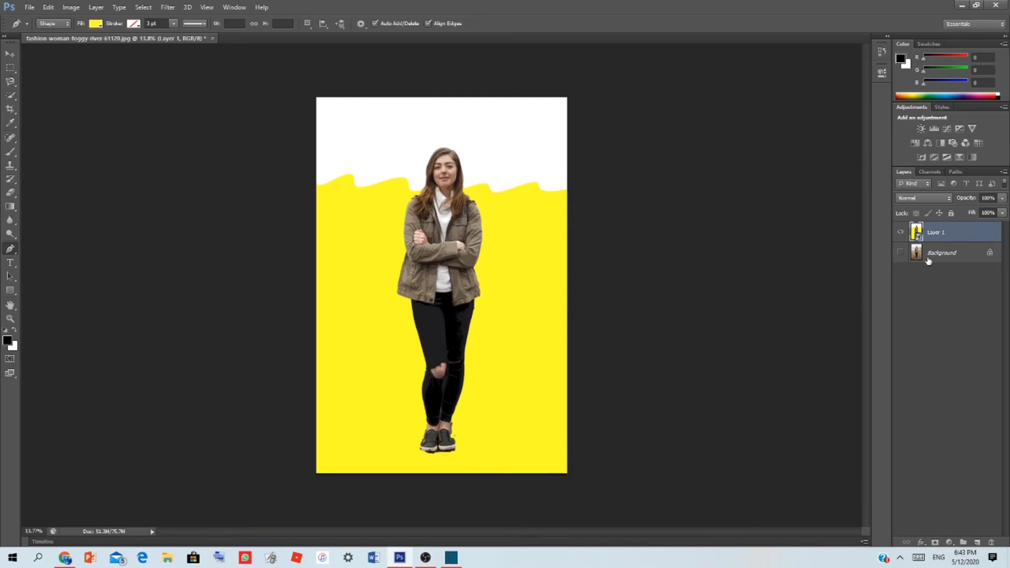
pyautogui.hotkey('ctrl', 'j')
pyautogui.hotkey('ctrl', 'j')
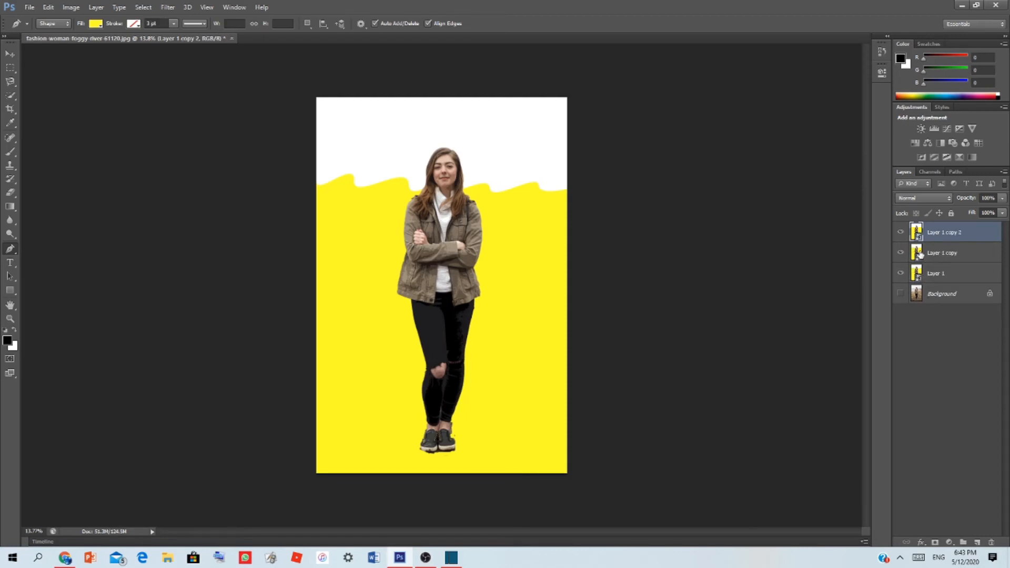
# Hide Layer 1 copy 2 and apply the Poster Edges filter to Layer 1 copy with edge intensity 3 and posterization 6
pyautogui.click(900, 231)
pyautogui.click(918, 254)
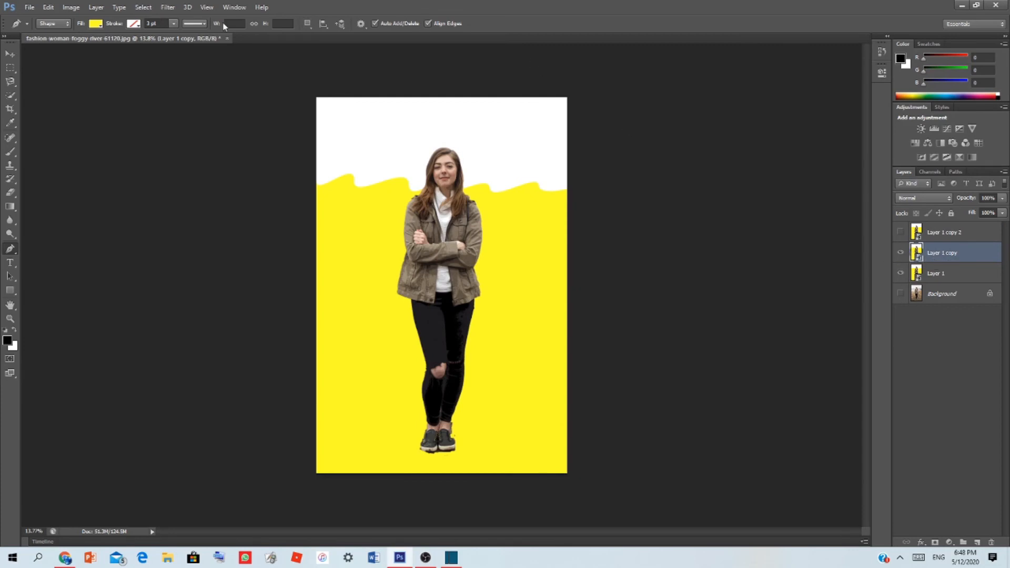
pyautogui.click(168, 7)
pyautogui.click(191, 49)
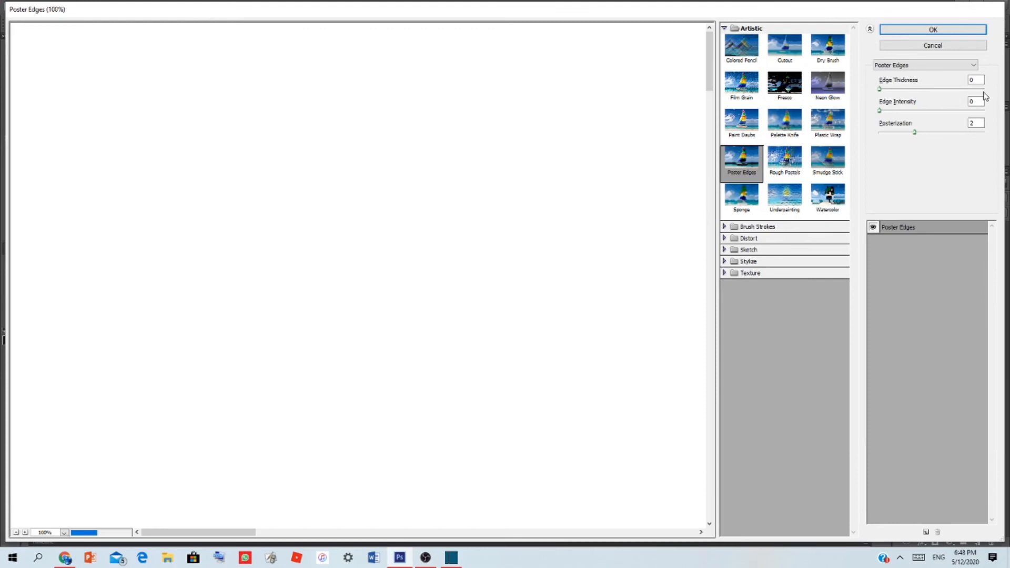
pyautogui.click(977, 101)
pyautogui.click(977, 123)
pyautogui.write('6')
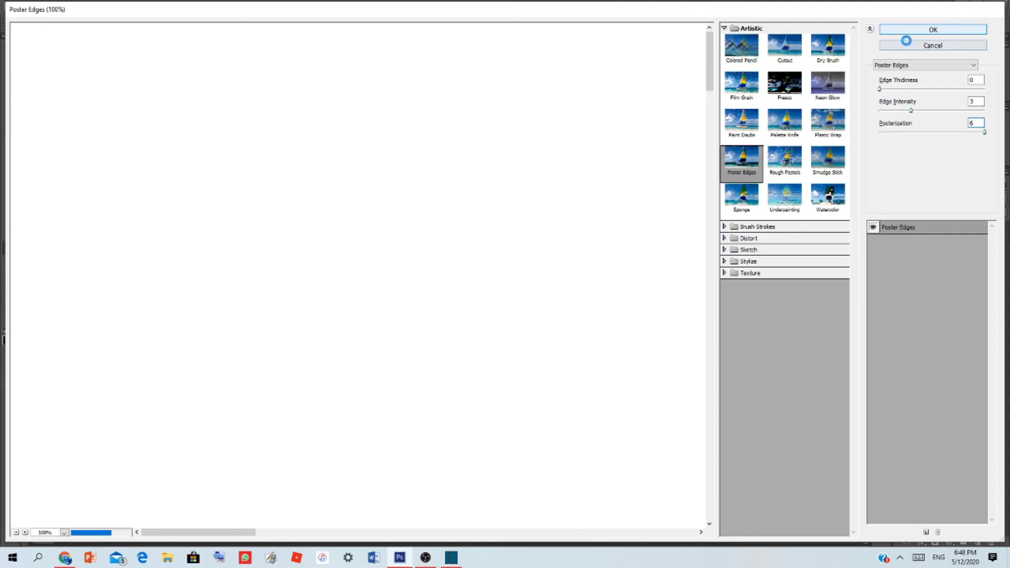
pyautogui.click(907, 33)
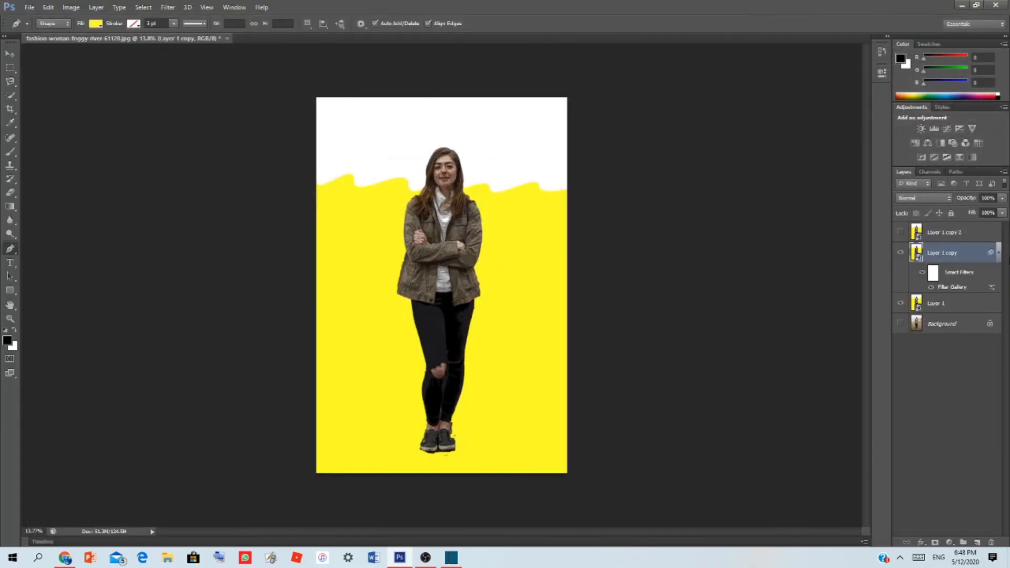
pyautogui.click(997, 254)
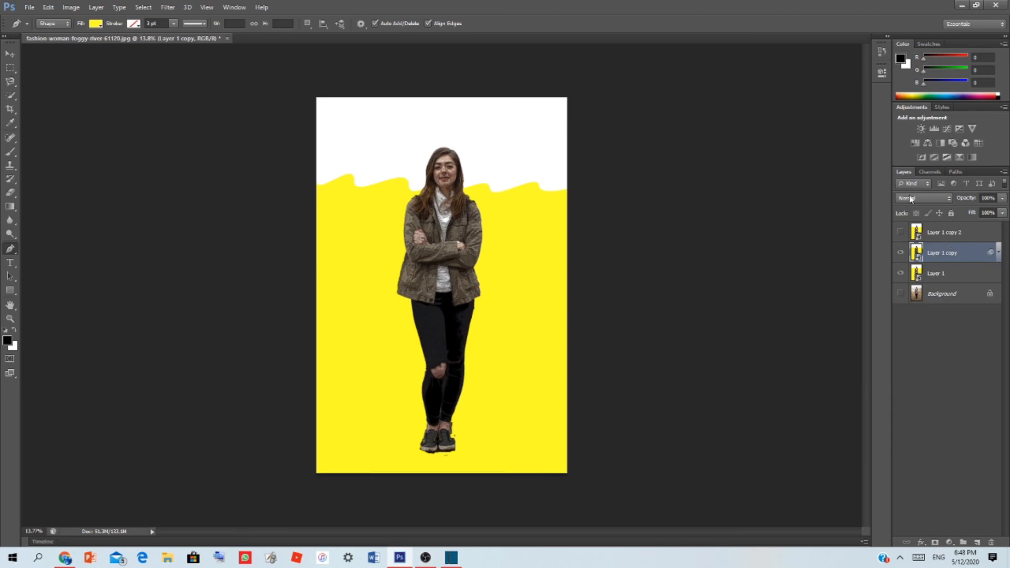
# Show Layer 1 copy 2 again and apply a High Pass filter to it with a radius of 2 pixels
pyautogui.click(901, 233)
pyautogui.click(958, 233)
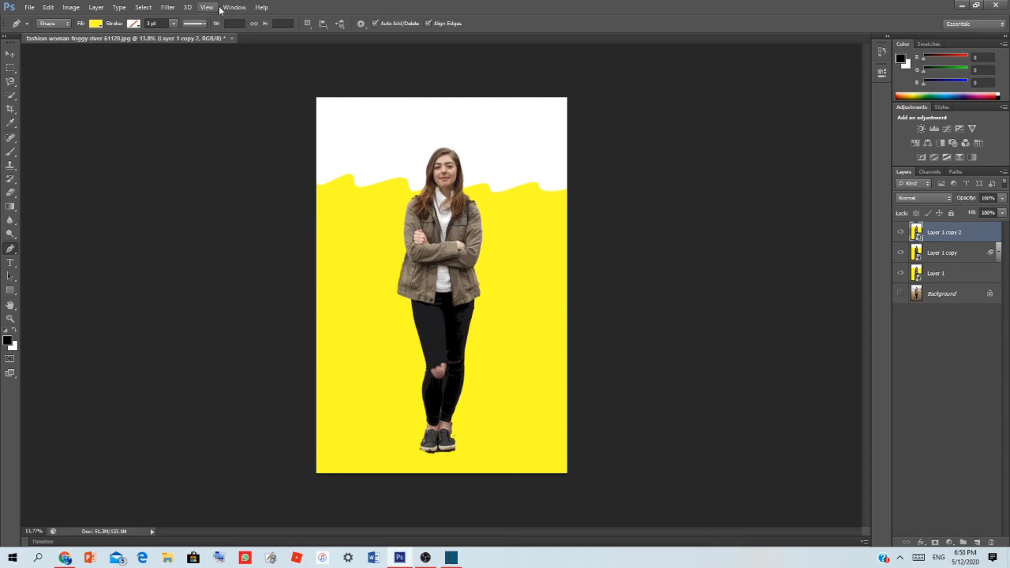
pyautogui.click(168, 7)
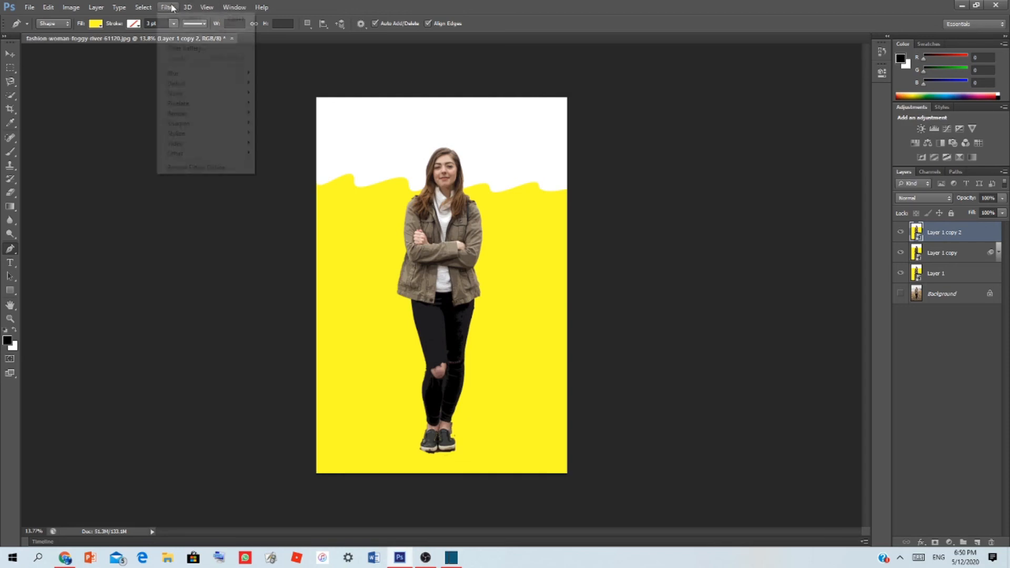
pyautogui.moveTo(232, 154)
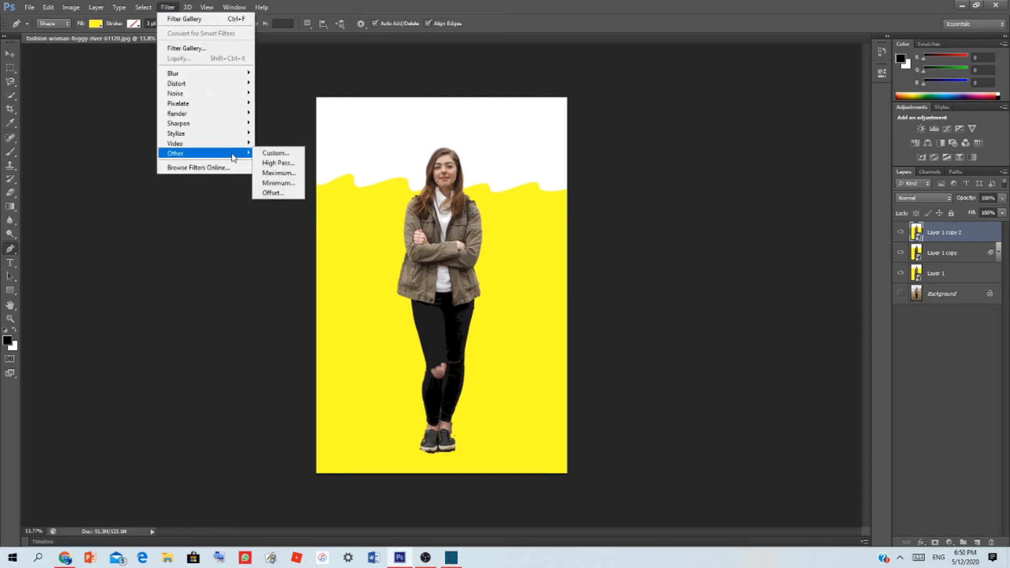
pyautogui.click(279, 164)
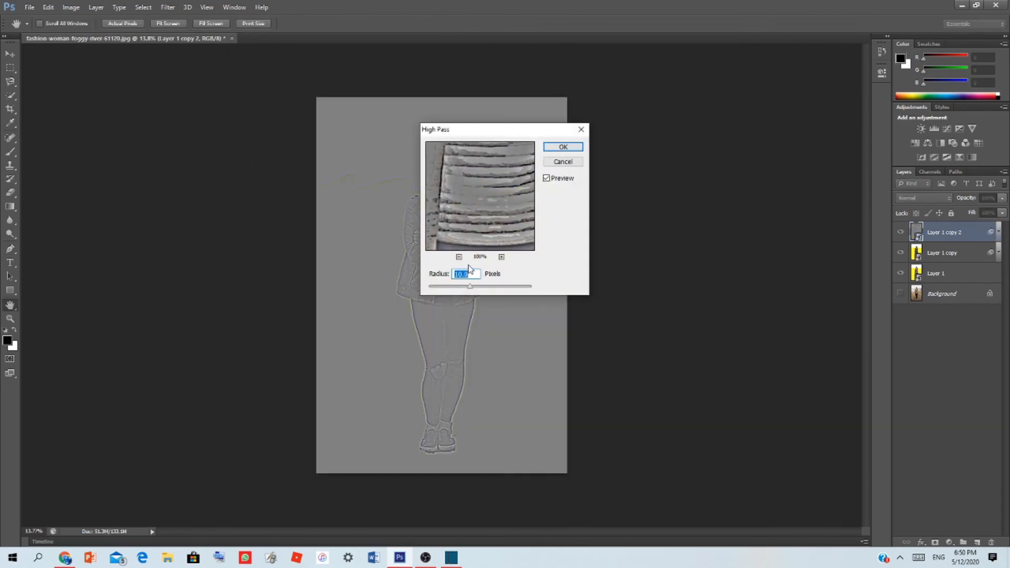
pyautogui.write('2')
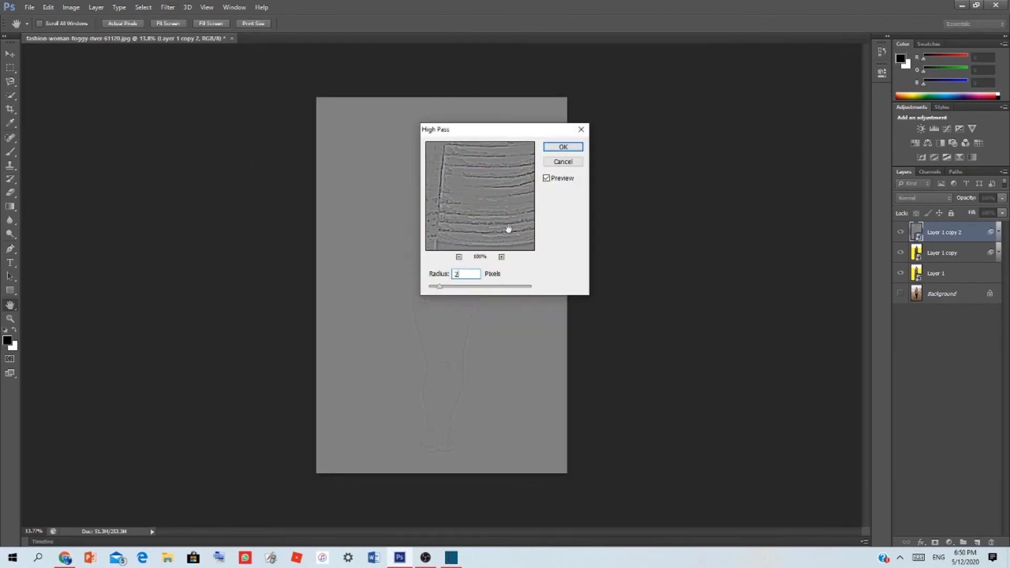
pyautogui.click(583, 147)
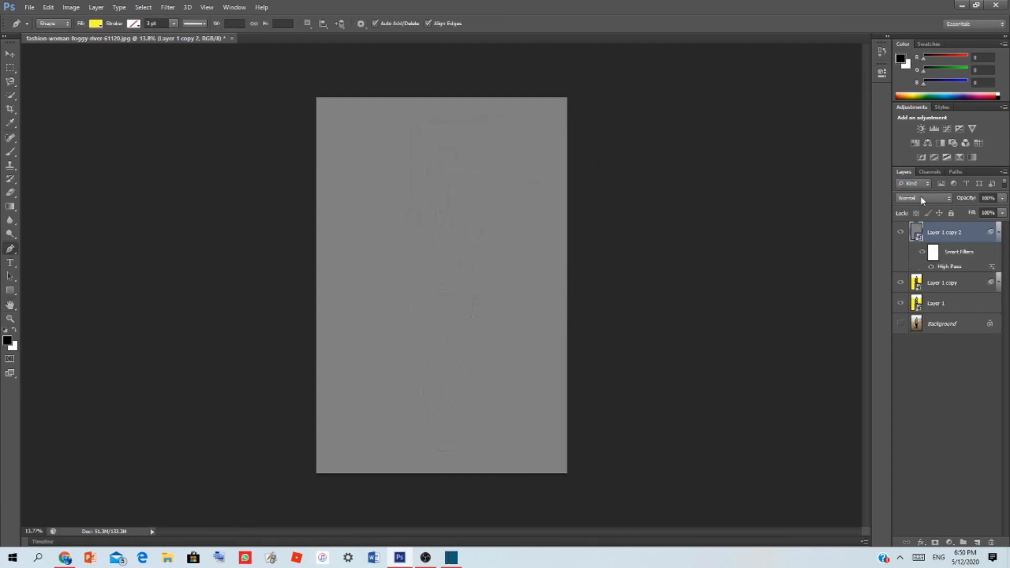
# Set the blend mode of Layer 1 copy 2 to Overlay and hide Layer 1 copy
pyautogui.click(920, 199)
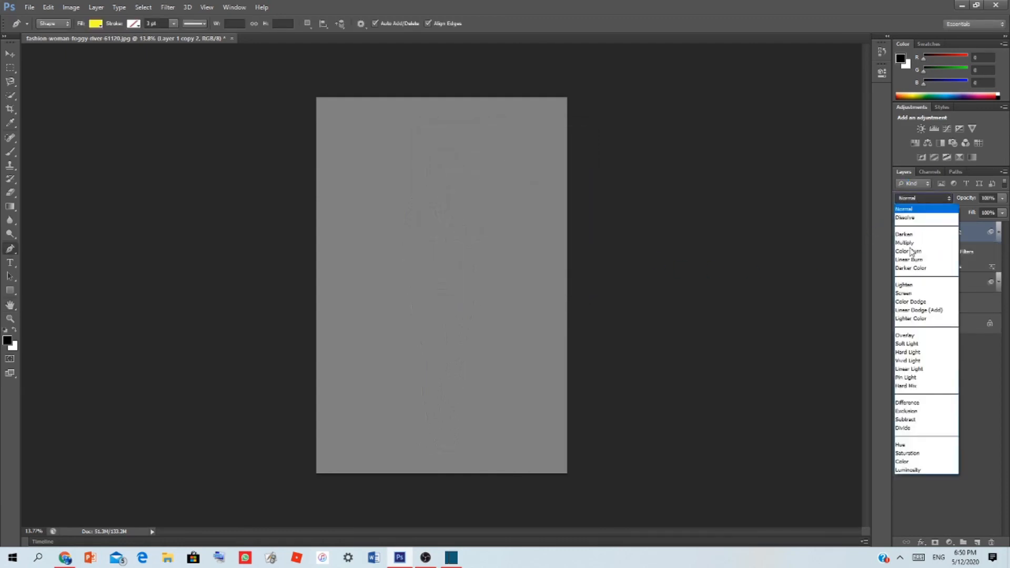
pyautogui.click(912, 336)
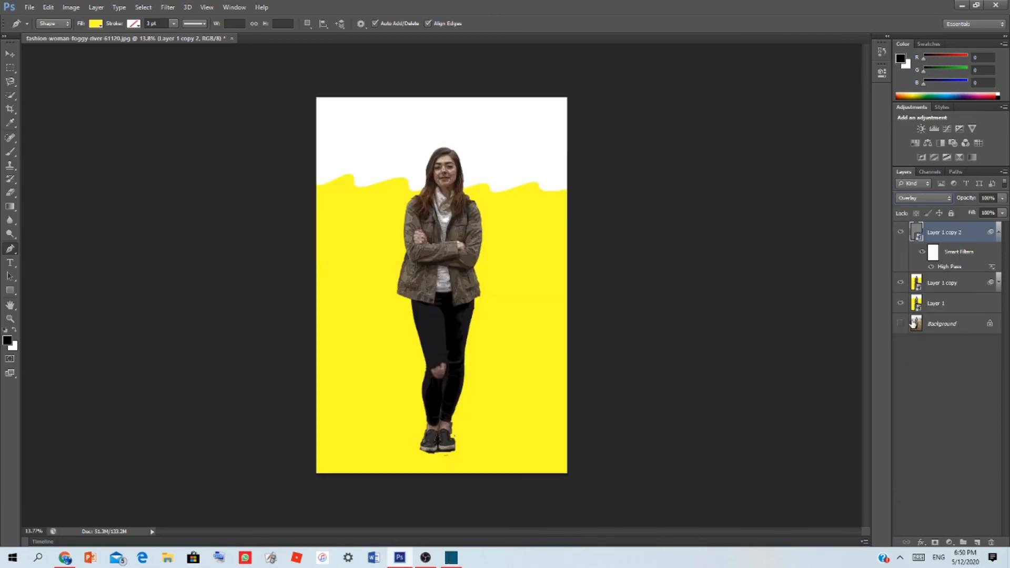
pyautogui.click(901, 284)
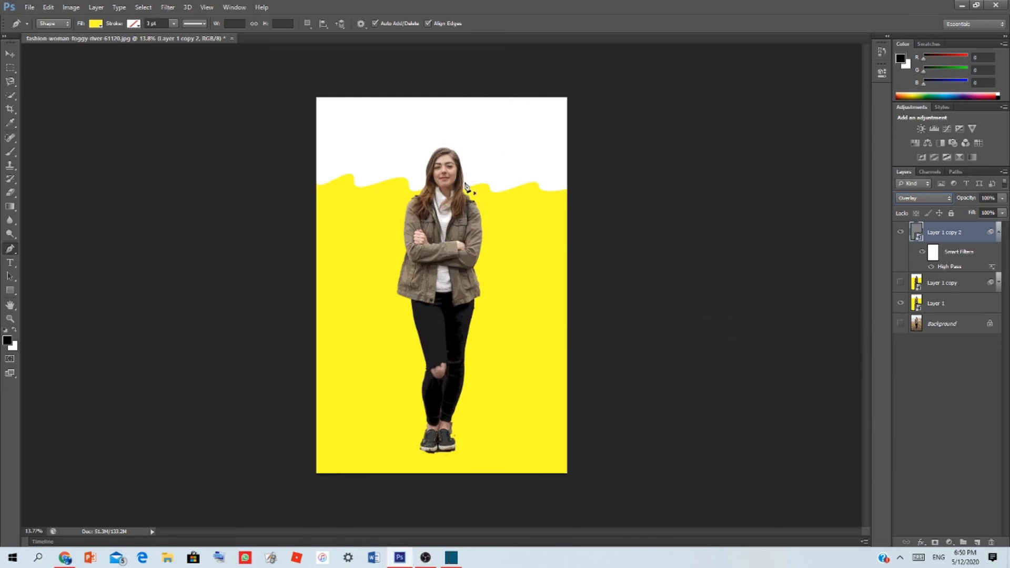
pyautogui.click(210, 183)
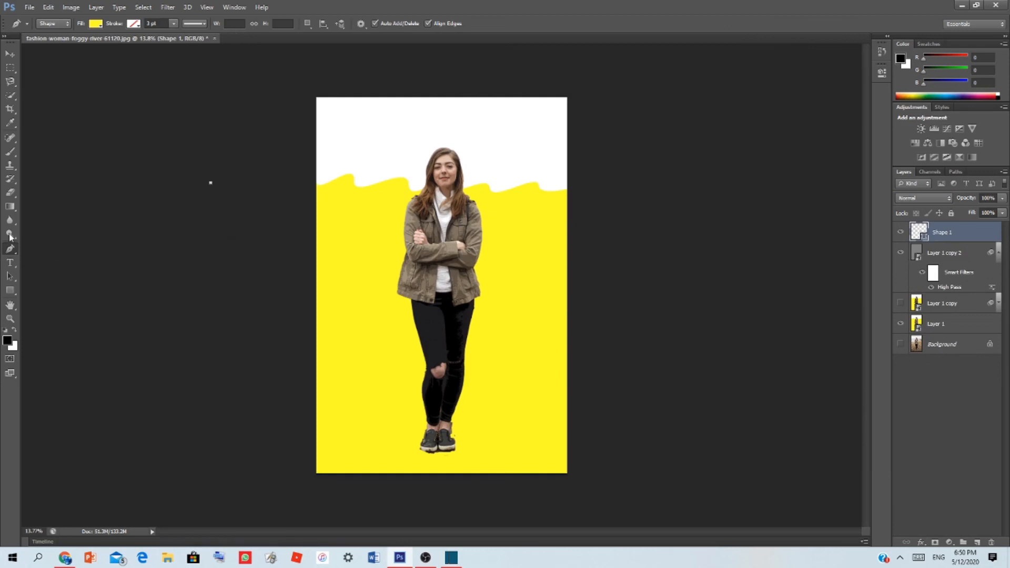